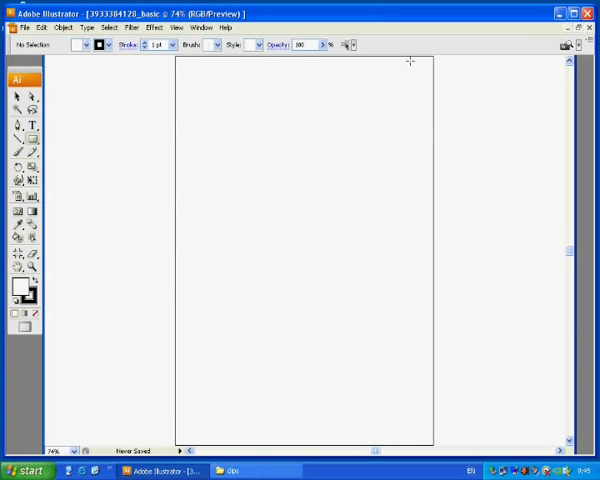
Choose the Rectangle Tool from the shape tool flyout in the toolbox
left_click(33, 142)
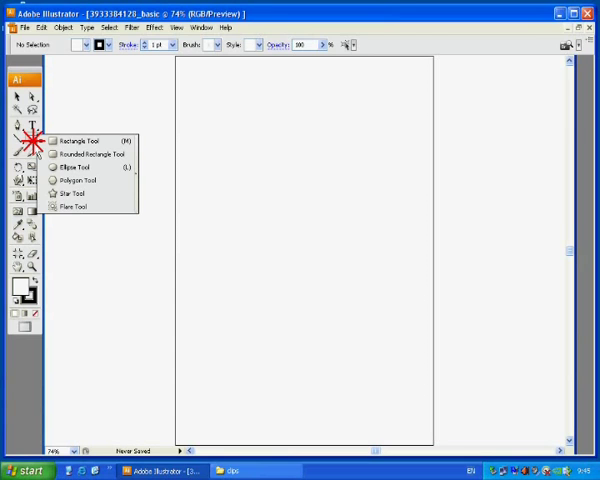
left_click(33, 142)
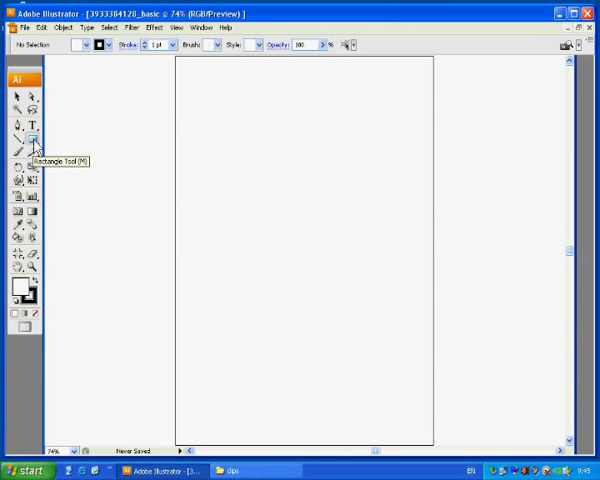
left_click(34, 142)
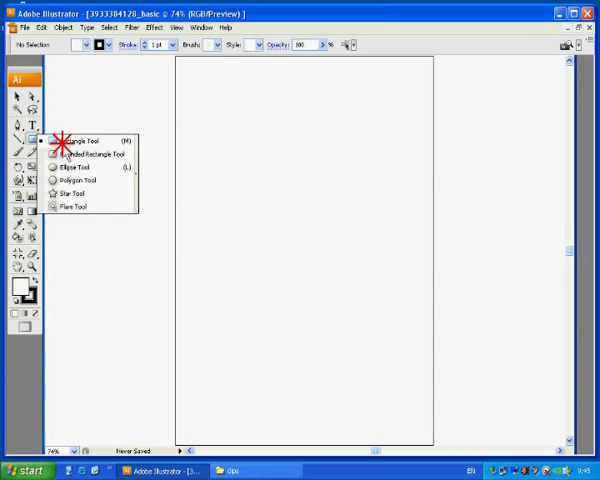
left_click(63, 143)
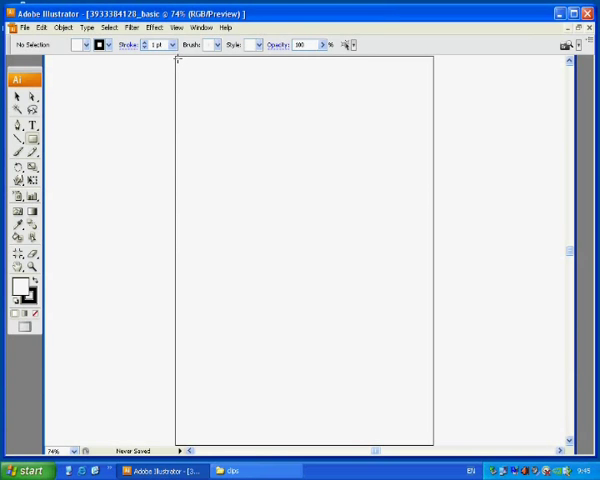
Drag a rectangle from the artboard's top-left corner to its bottom-right corner
left_click_drag(178, 60, 243, 140)
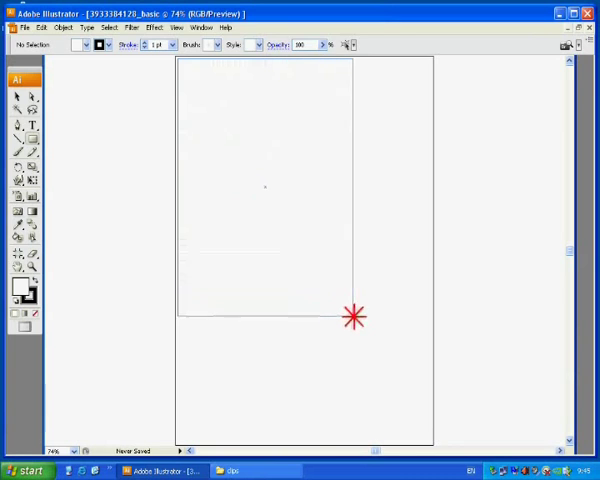
mouse_move(243, 140)
left_mouse_down()
mouse_move(377, 391)
mouse_move(431, 442)
left_mouse_up()
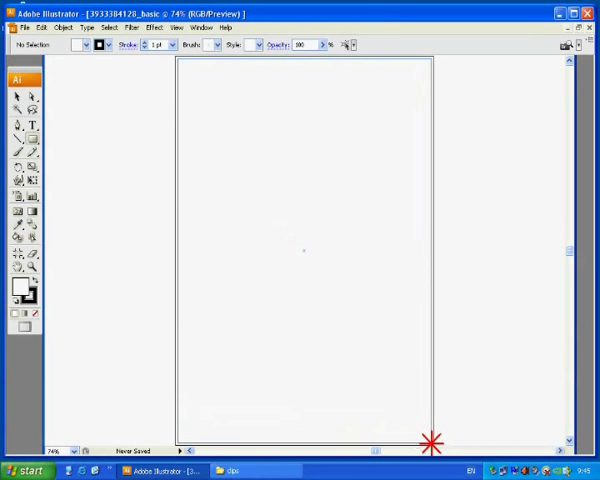
left_click_drag(431, 442, 431, 442)
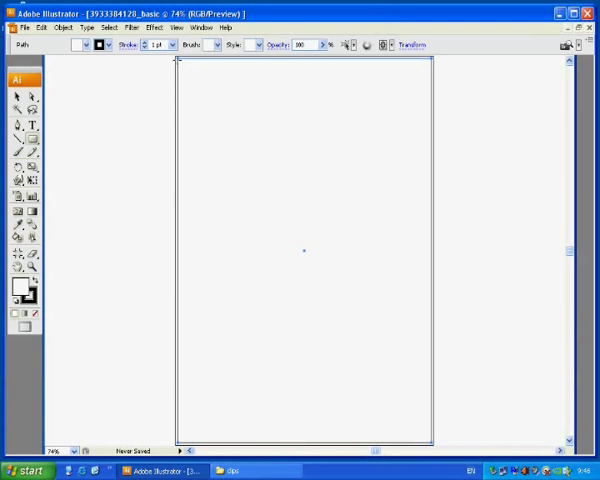
Set the rectangle's stroke weight to 6 pt in the Control bar
left_click(173, 45)
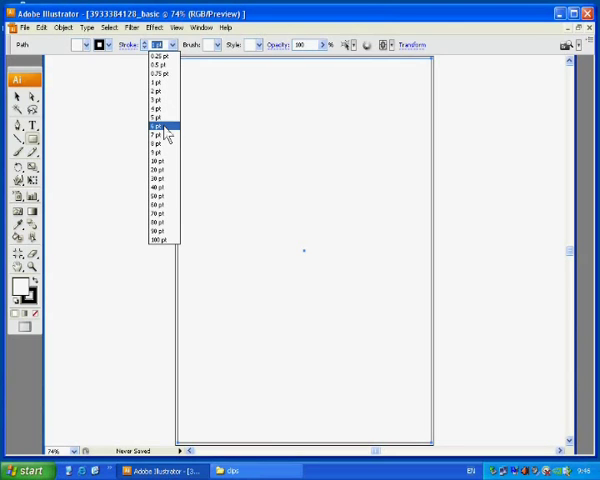
left_click(160, 127)
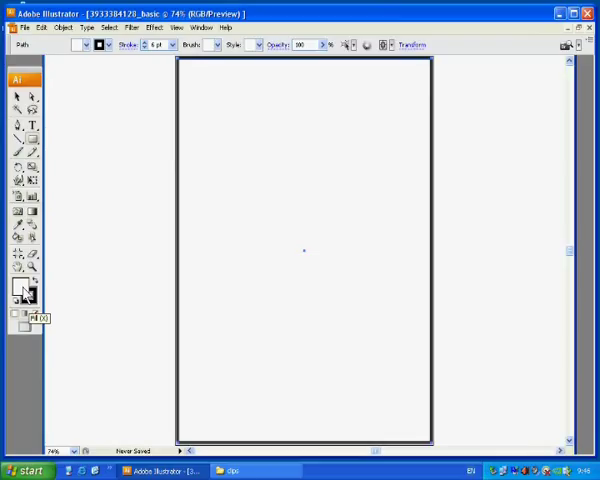
Set the rectangle's fill to None, then deselect it with the Selection Tool
left_click(24, 292)
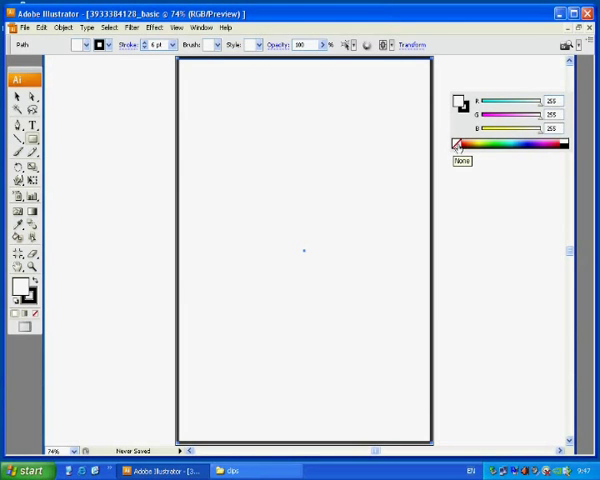
left_click(459, 147)
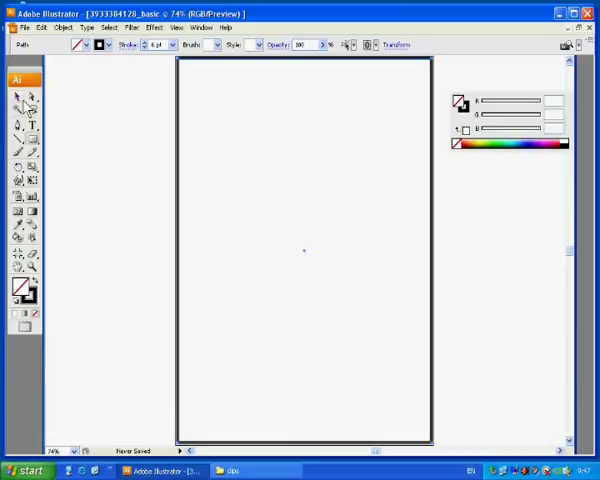
left_click(20, 98)
left_click(27, 104)
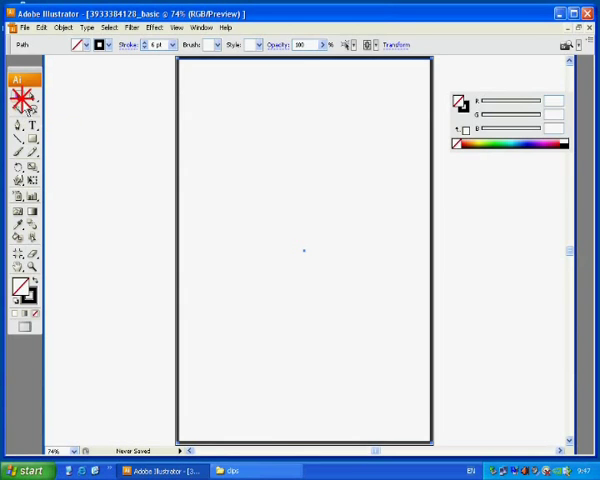
left_click(94, 137)
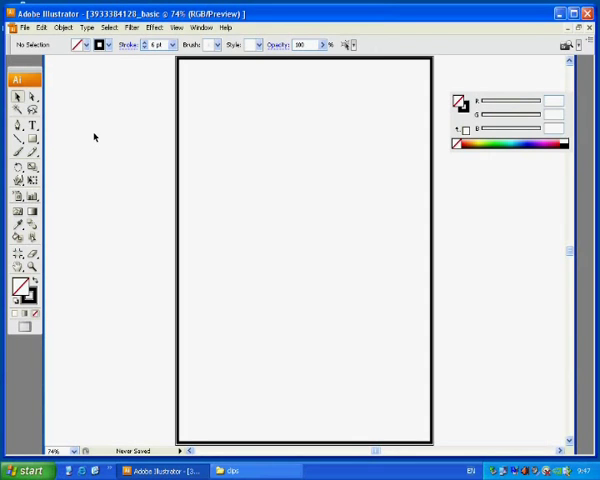
Place a Type Tool insertion point near the artboard's top-left corner
left_click(33, 127)
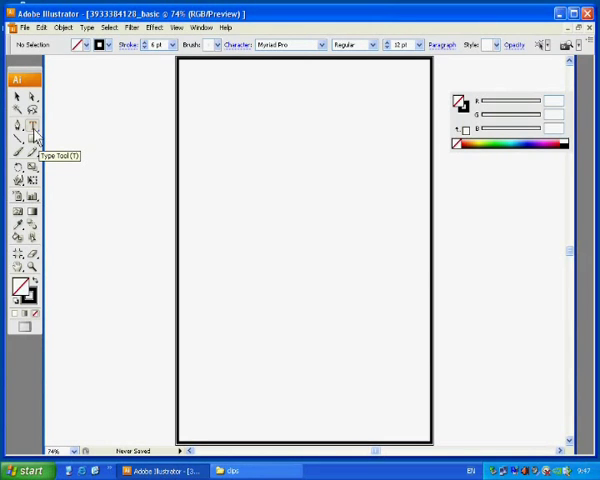
left_click(34, 130)
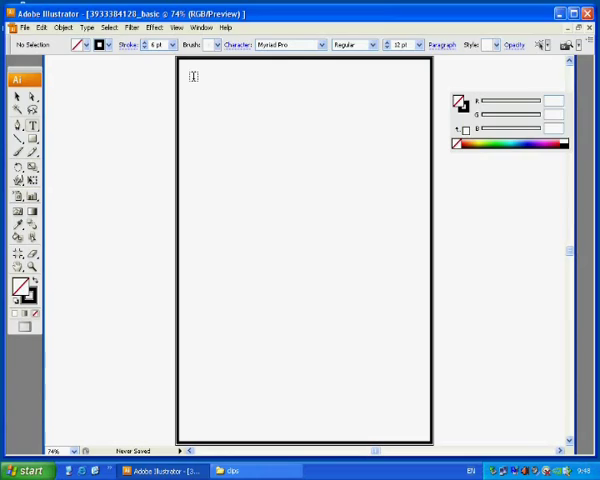
left_click(193, 76)
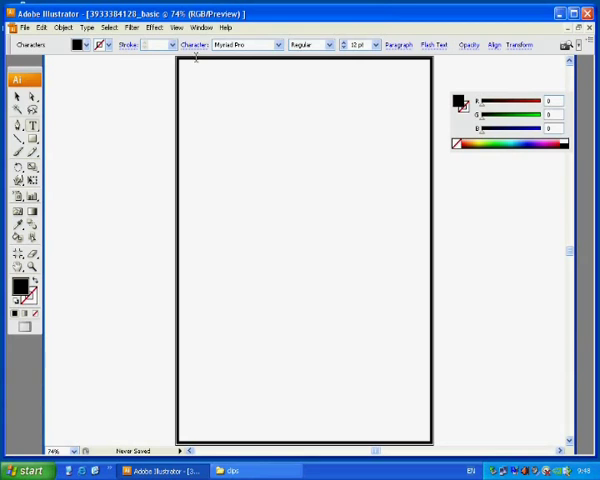
Set the type to Arial Regular at 18 pt
left_click(279, 45)
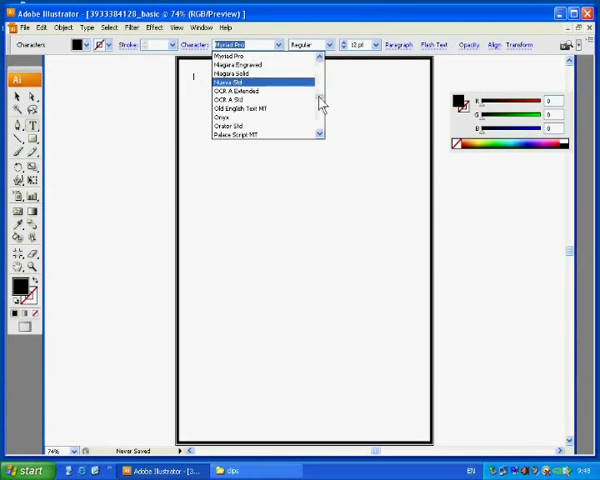
left_click_drag(318, 92, 318, 58)
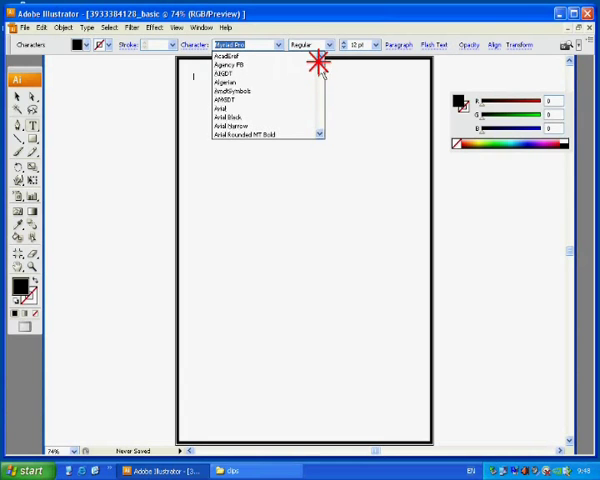
left_click(230, 108)
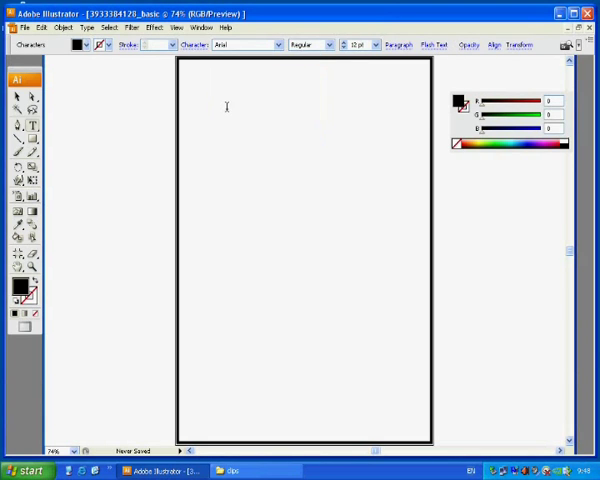
left_click(329, 45)
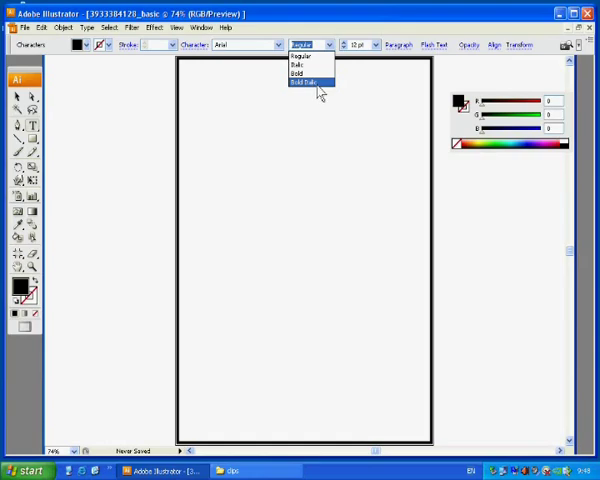
left_click(301, 56)
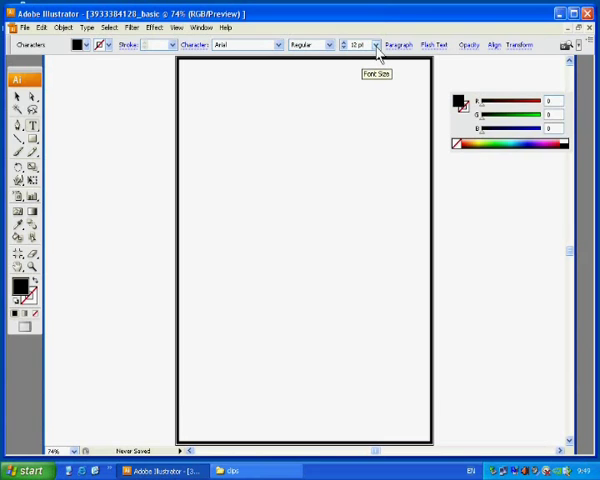
left_click(376, 46)
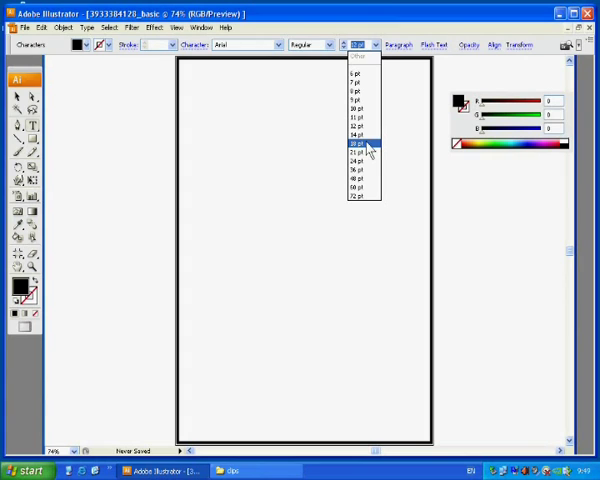
left_click(370, 145)
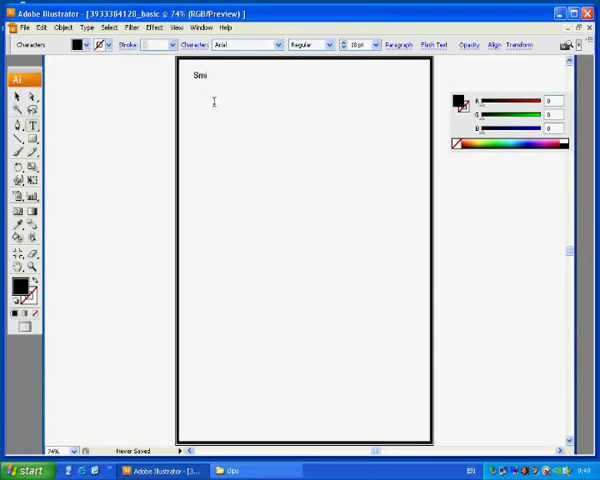
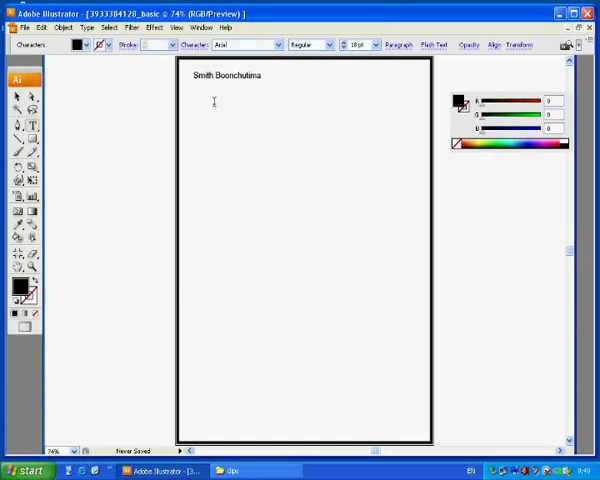
Start the third line and delete the stray comma after 'Basic'
key("Return")
type("Basi")
type("c,")
key("BackSpace")
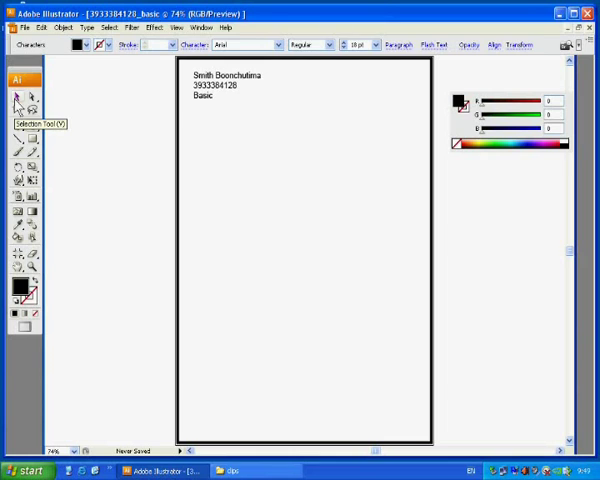
left_click(17, 97)
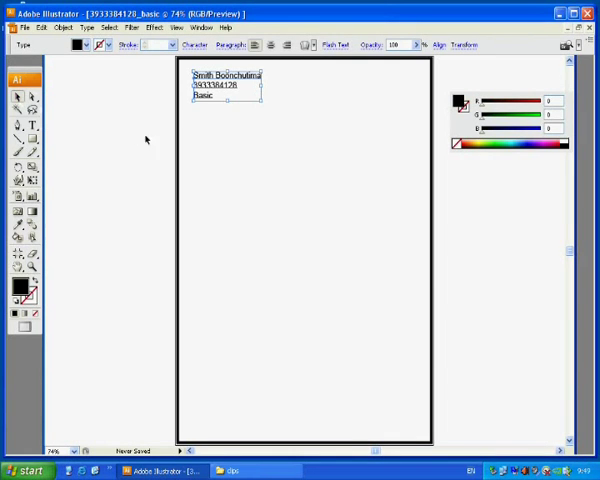
left_click(222, 163)
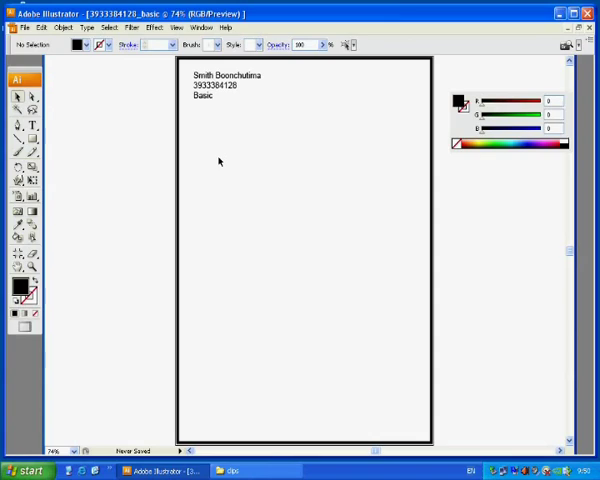
left_click(210, 95)
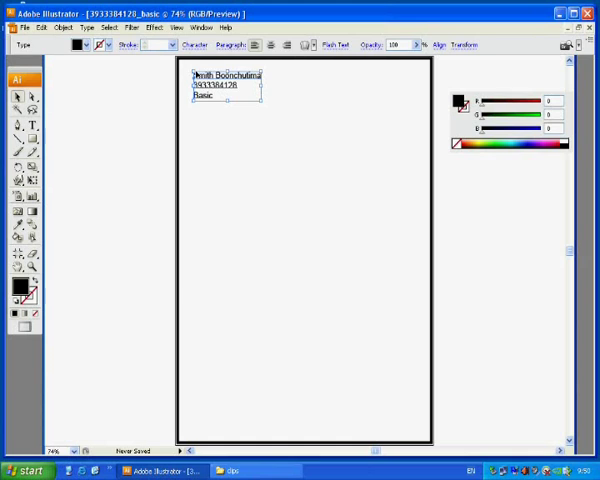
left_click(193, 73)
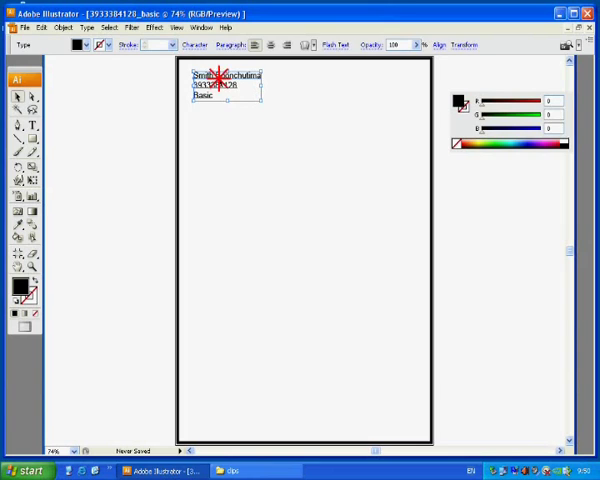
left_click(216, 76)
left_click(236, 85)
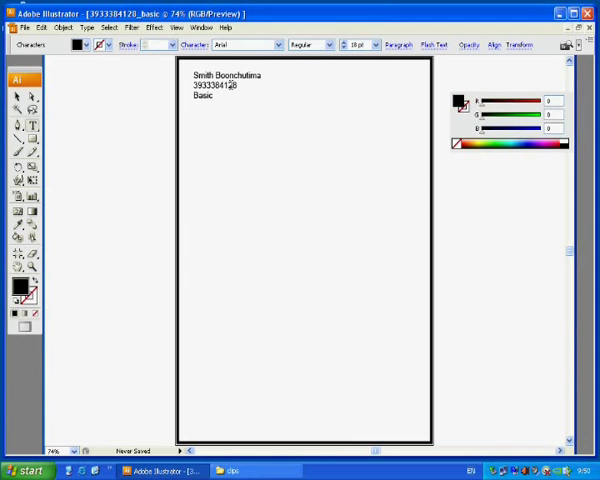
key("BackSpace")
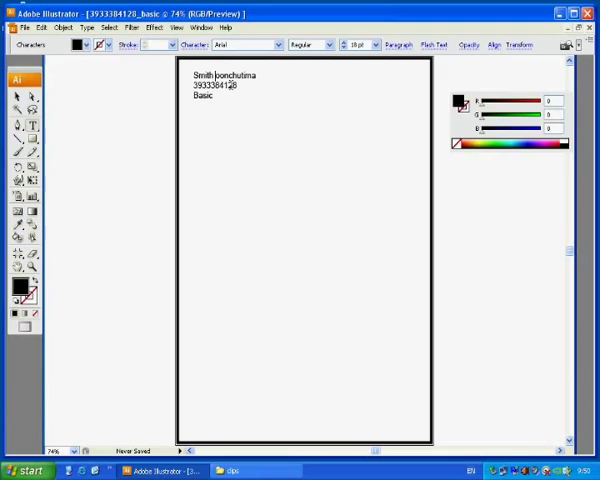
type("P")
key("BackSpace")
type("B")
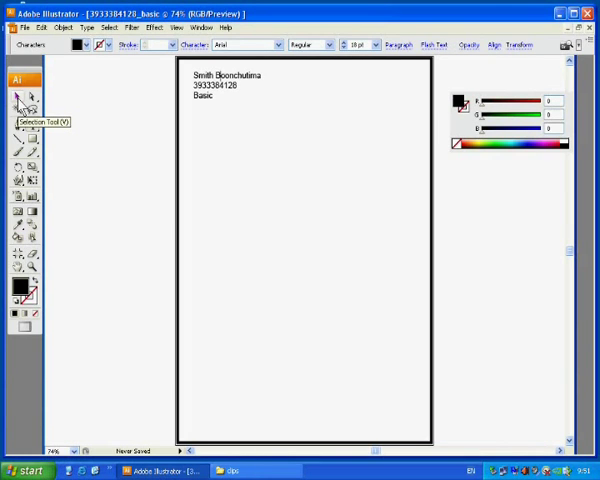
left_click(20, 100)
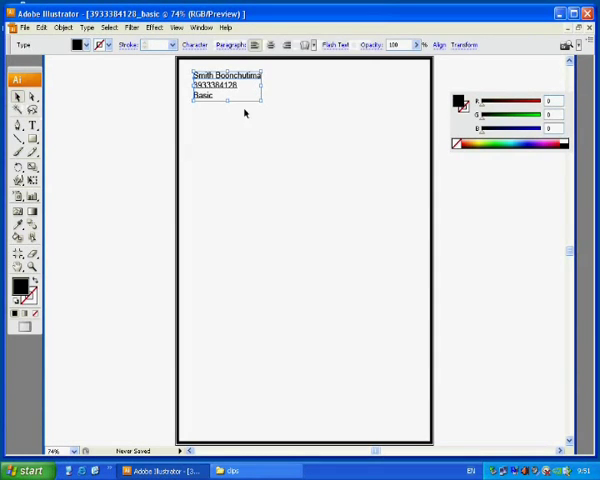
left_click(251, 176)
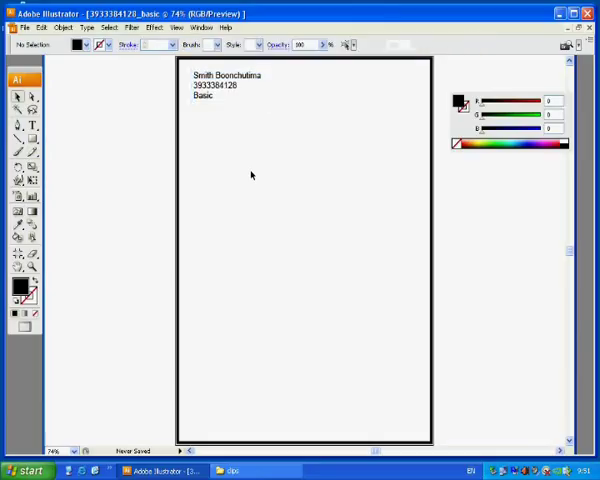